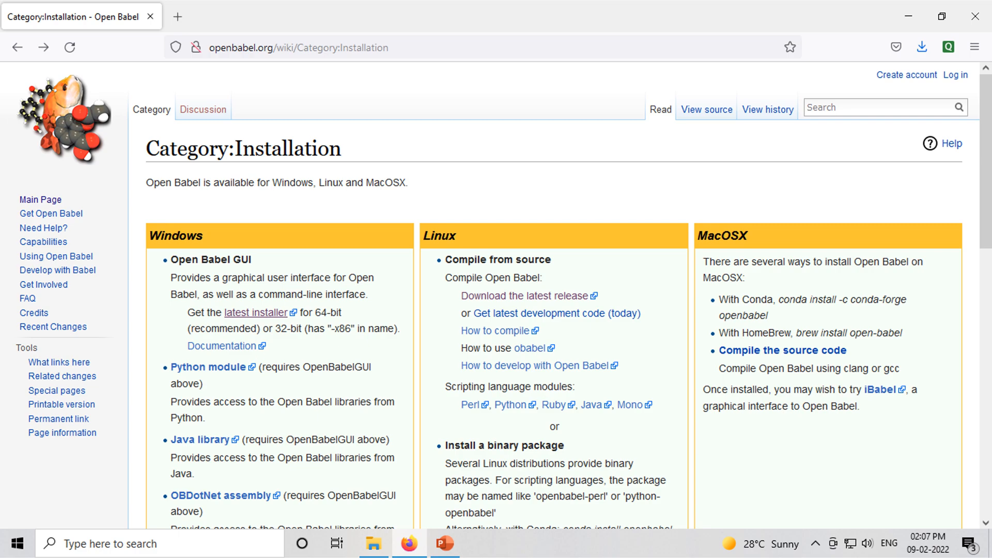
- Open the latest installer link for Windows on the Open Babel installation page
click(256, 312)
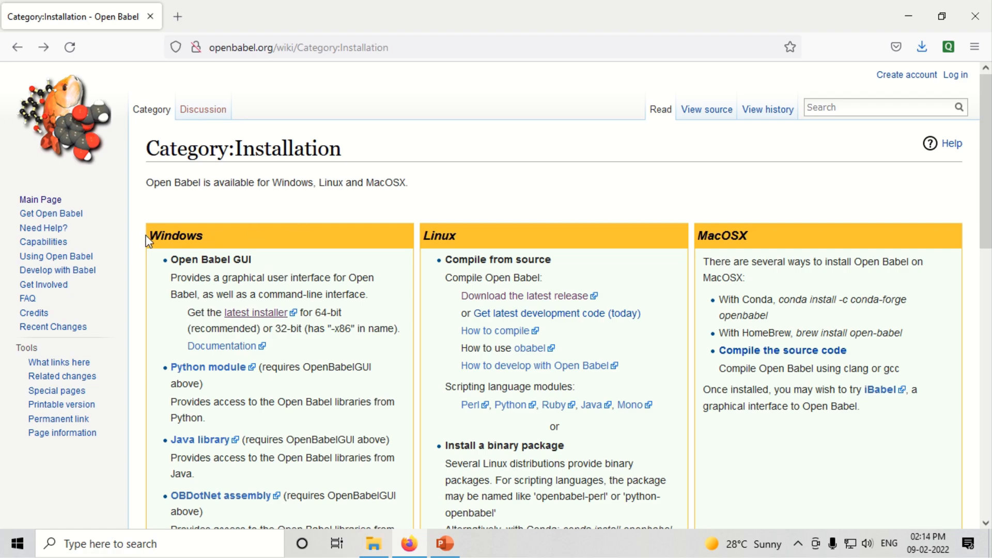
drag(153, 233, 214, 237)
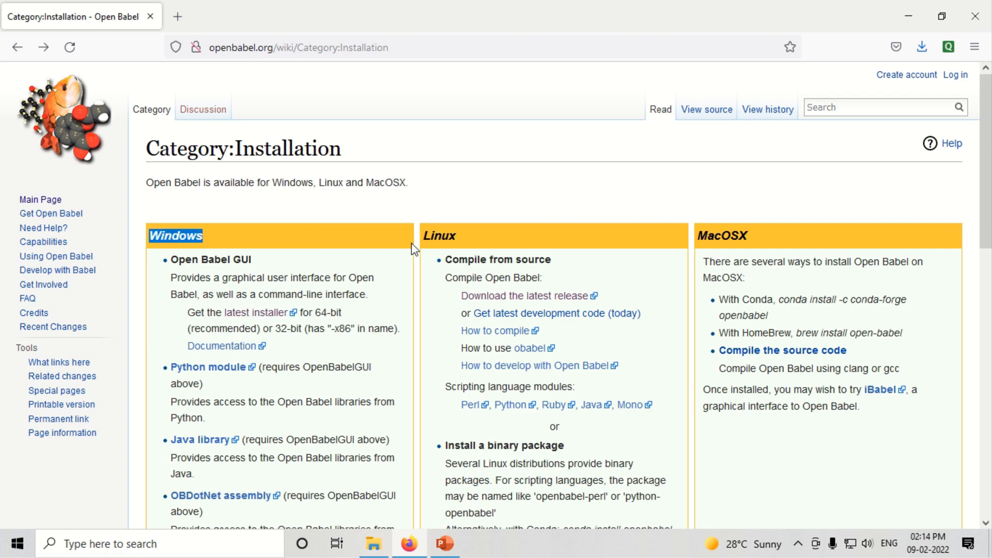
drag(424, 236, 760, 240)
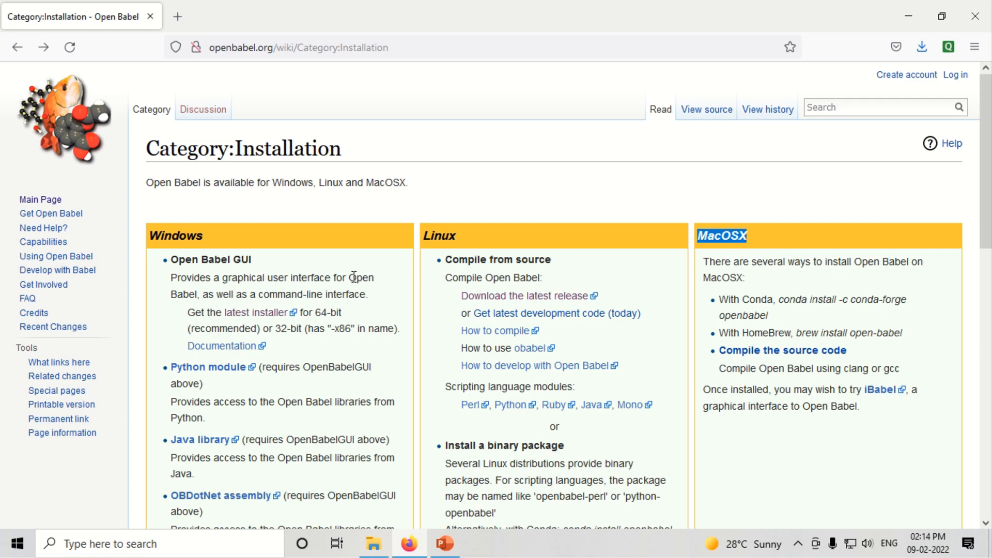
scroll(354, 277, down, 3)
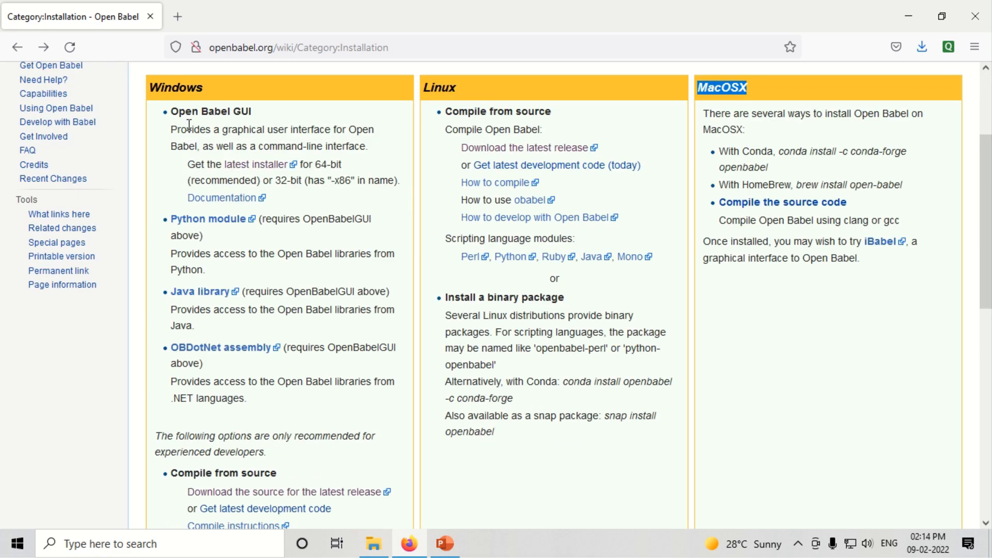
click(253, 175)
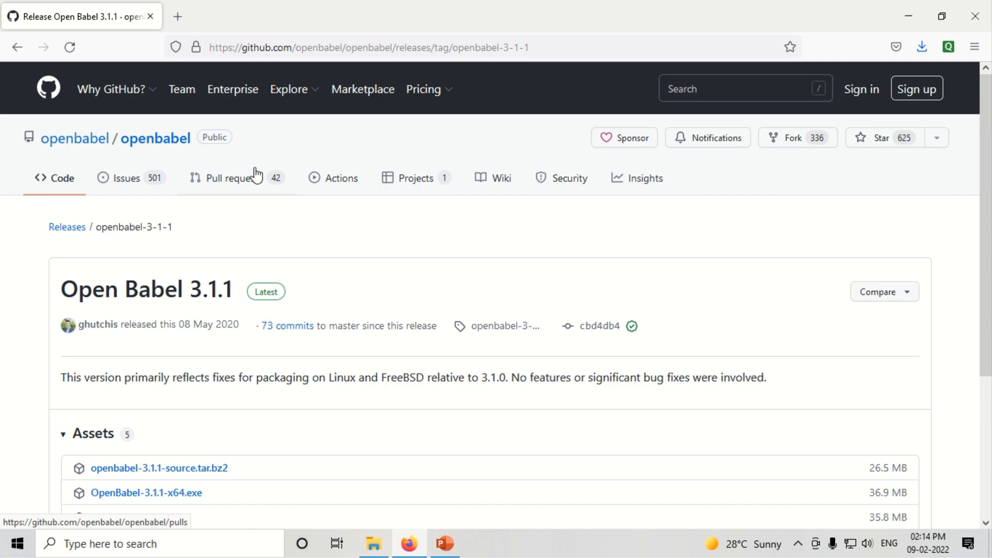
- Download the 64-bit Windows installer OpenBabel-3.1.1-x64.exe from the release assets and save the file
mouse_move(292, 89)
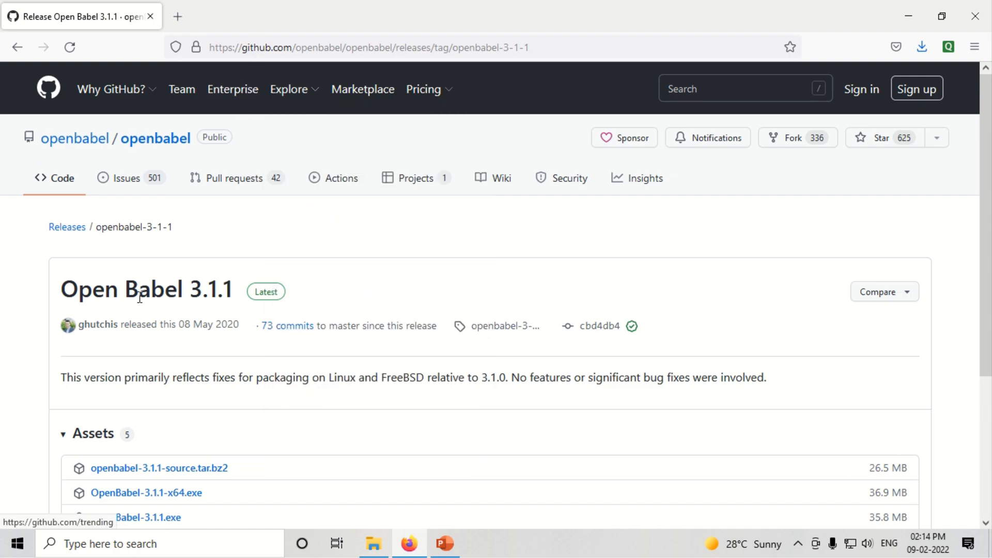
scroll(26, 331, down, 3)
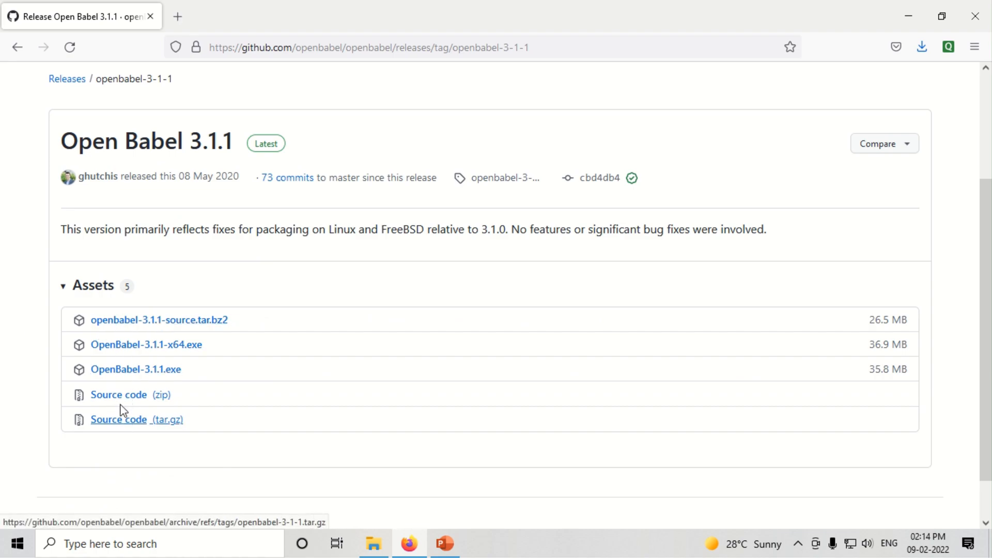
click(164, 346)
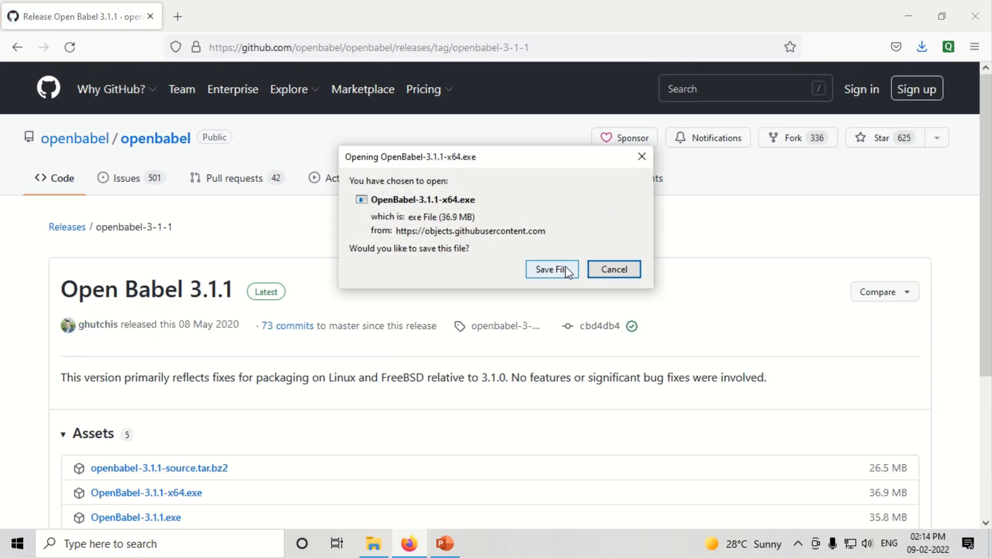
click(565, 266)
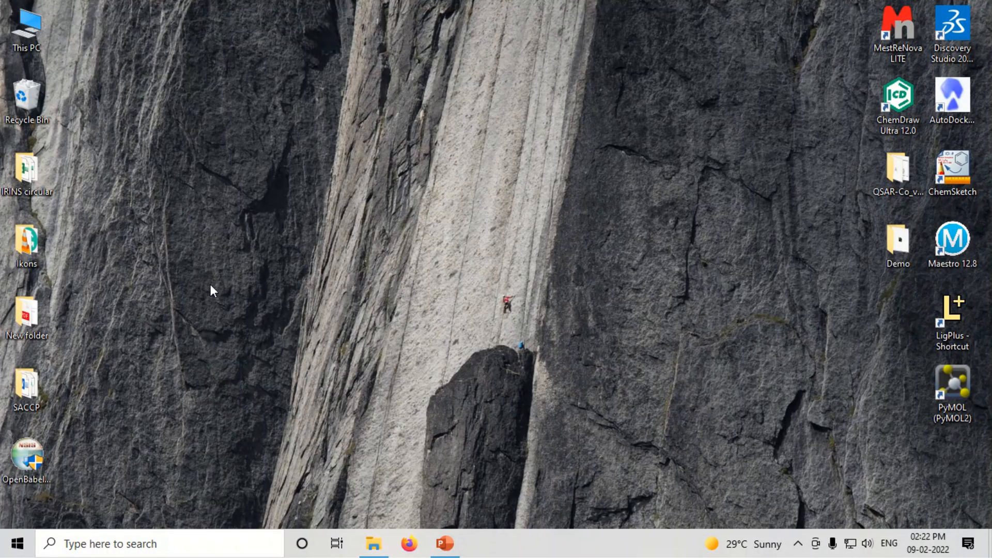
- Install OpenBabel 3.1.1 from the desktop installer in the default folder, run it on finishing setup and dismiss the startup error
click(38, 452)
double_click(37, 453)
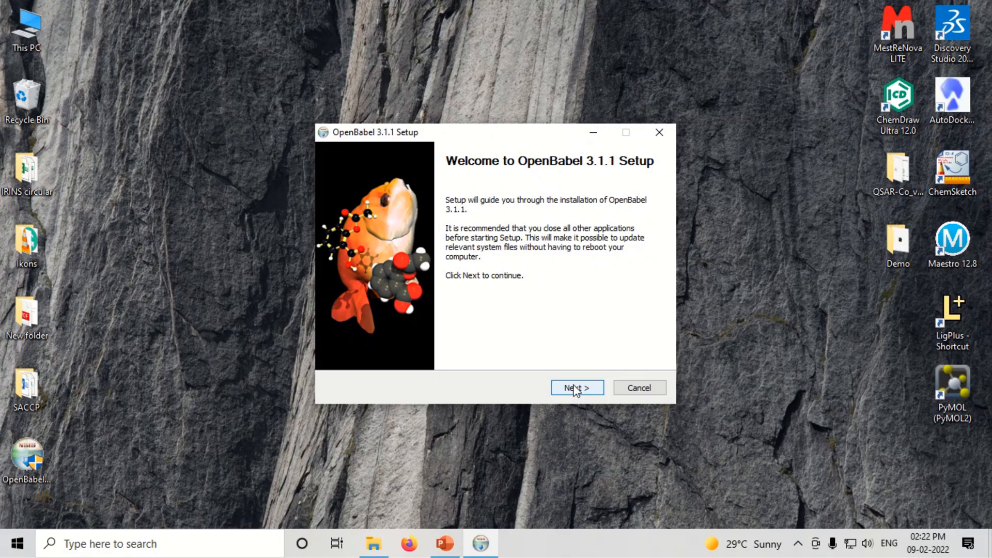
click(576, 389)
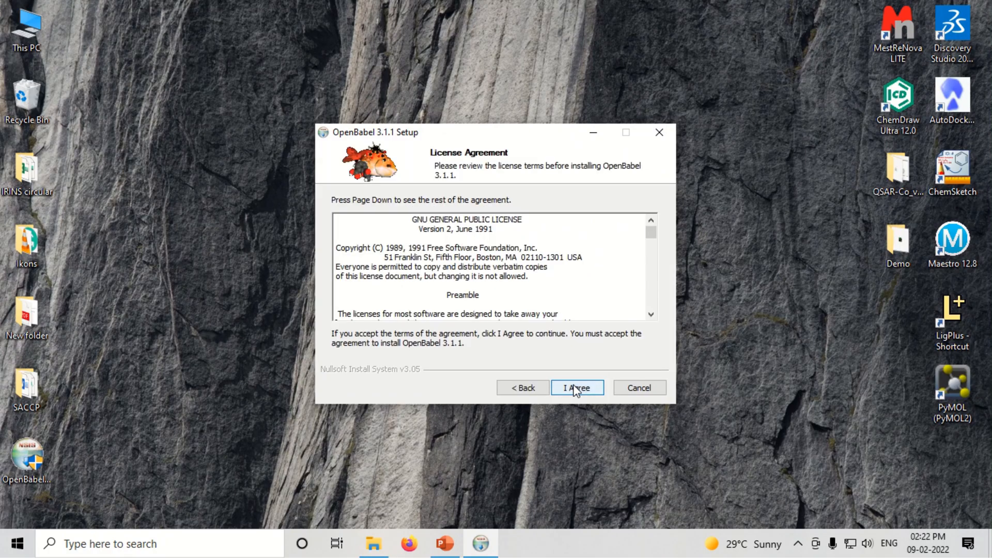
click(576, 389)
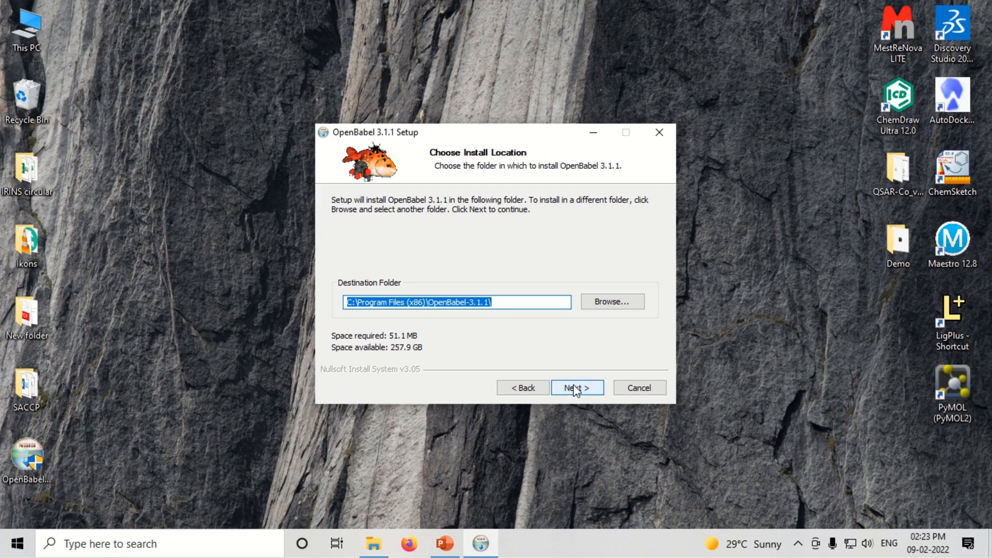
click(575, 389)
click(576, 388)
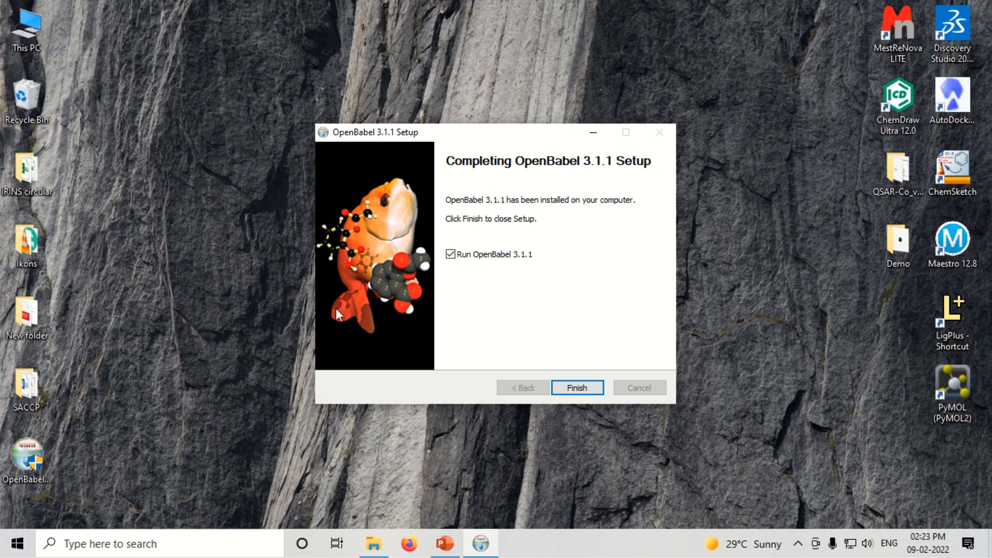
click(574, 388)
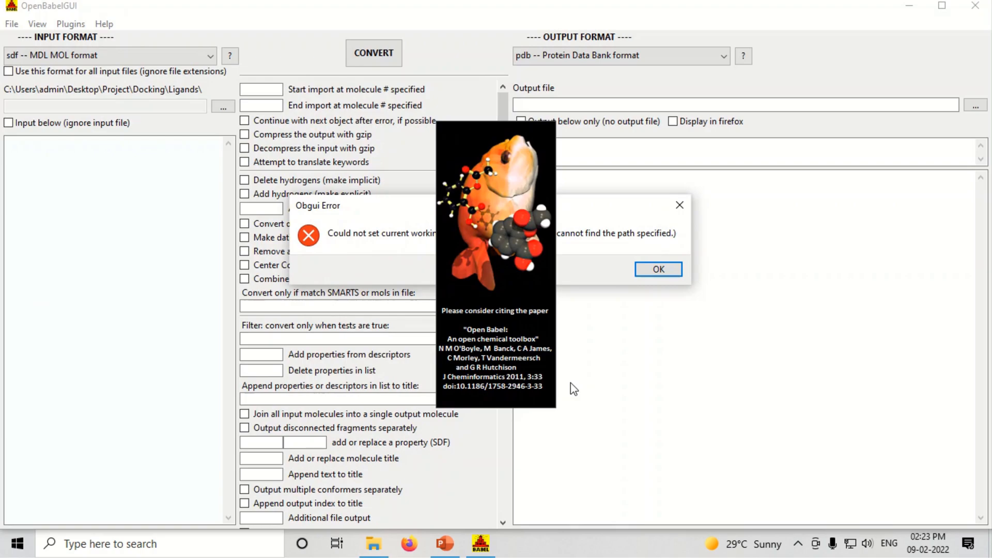
click(659, 268)
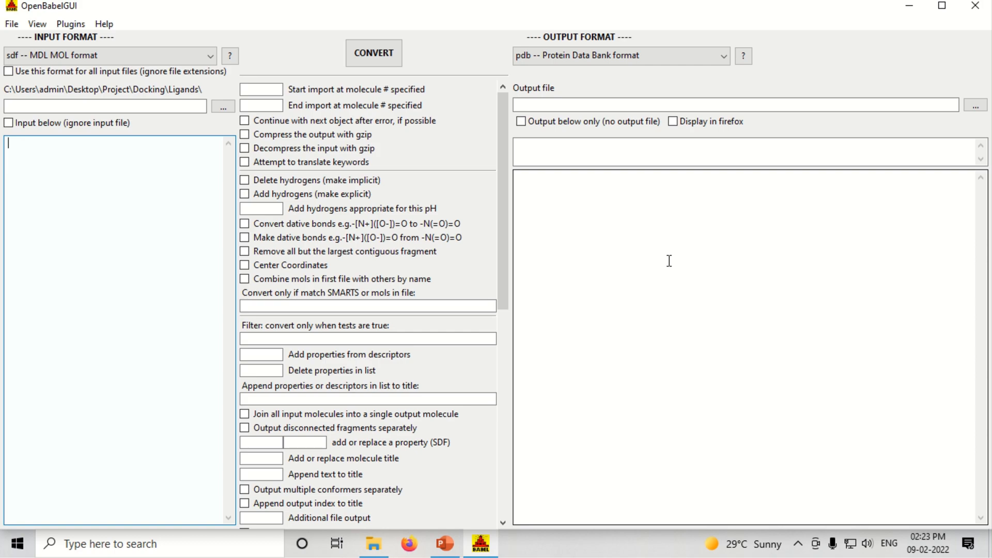
- Look at the Structure2D_CID_5288826 SDF file in the Demo folder on the desktop
key(super+d)
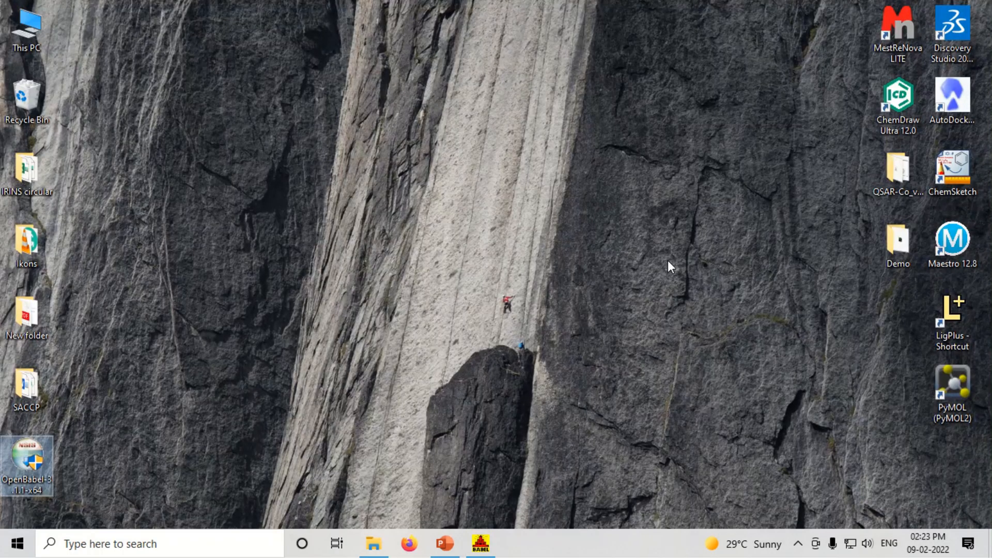
double_click(882, 246)
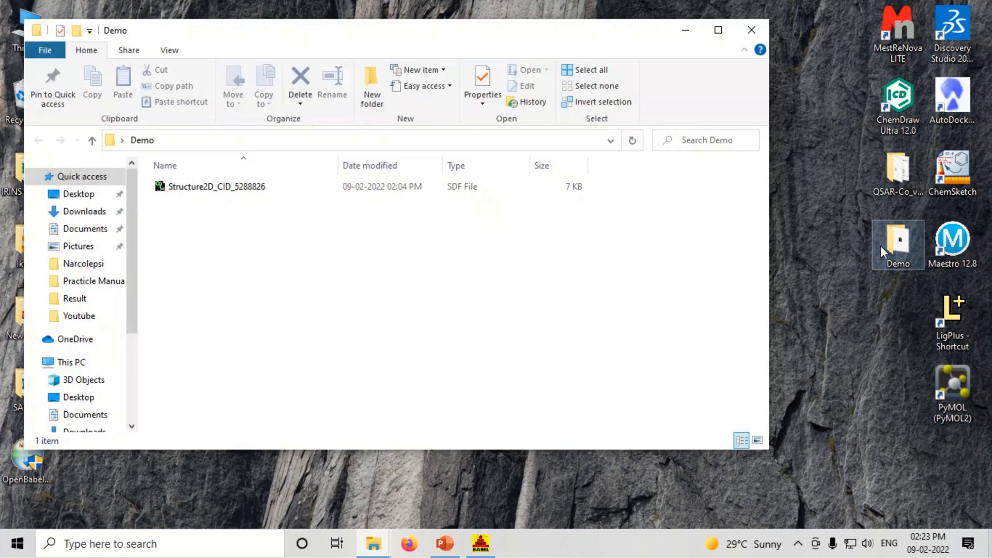
click(222, 189)
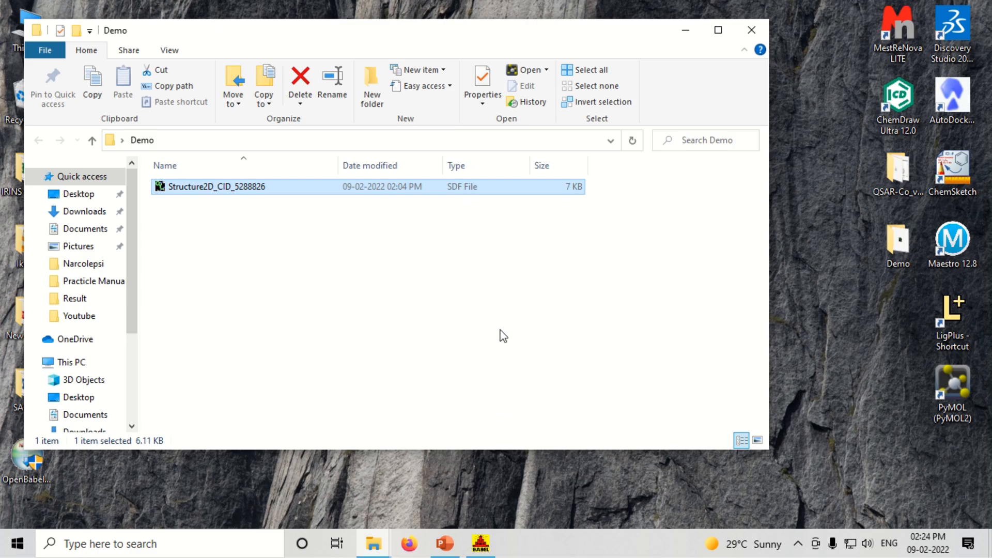
- Switch to OpenBabelGUI and choose sdf -- MDL MOL as the input format and pdb -- Protein Data Bank as the output format
click(481, 552)
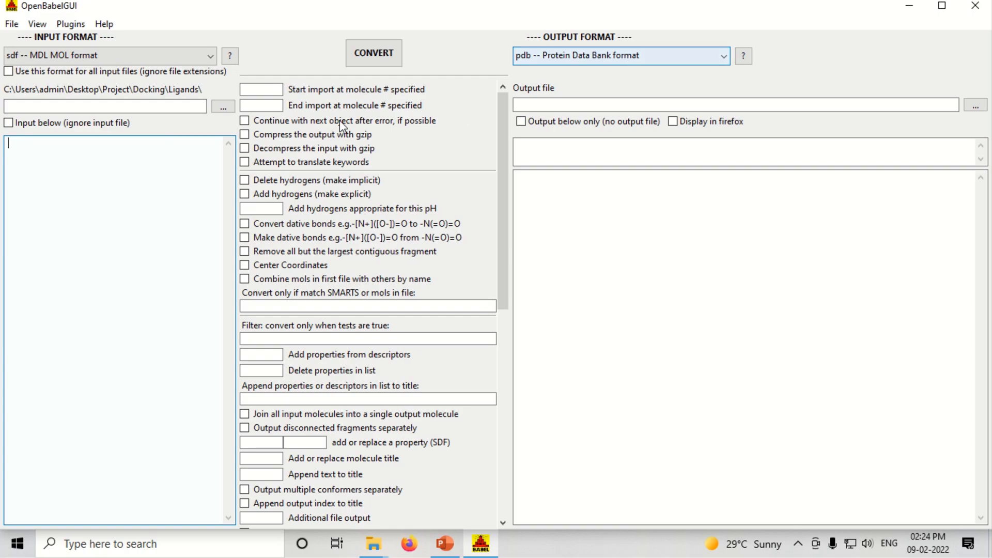
click(211, 54)
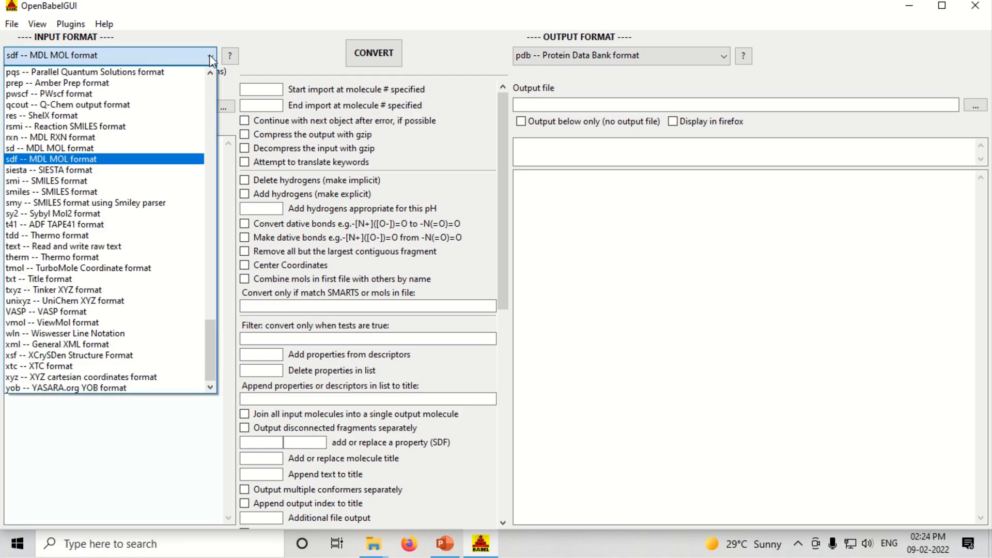
drag(209, 341, 222, 310)
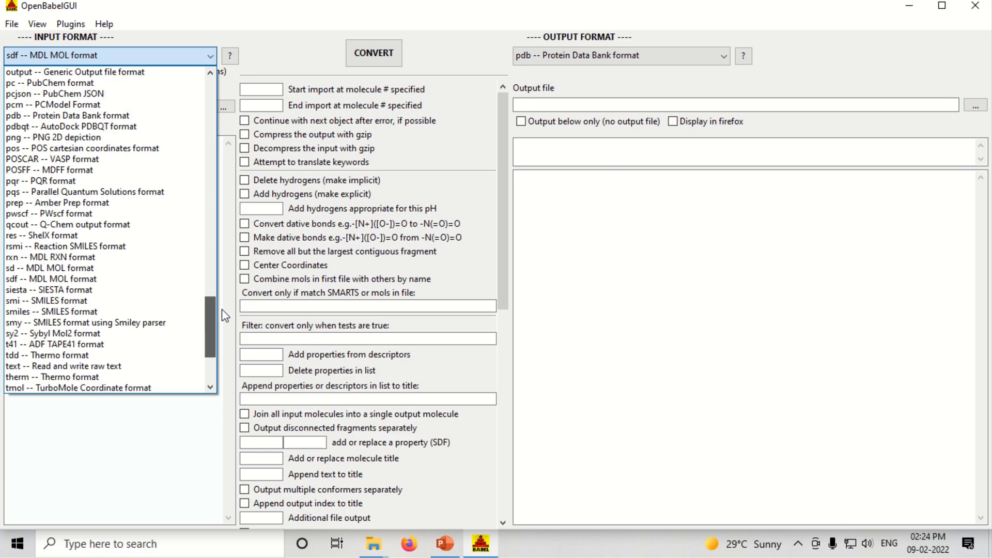
click(82, 281)
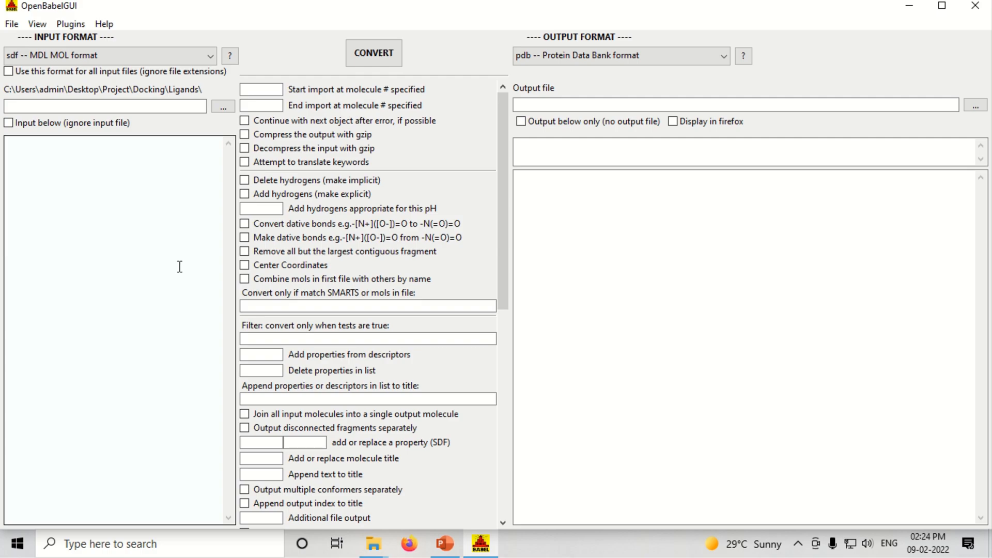
click(726, 58)
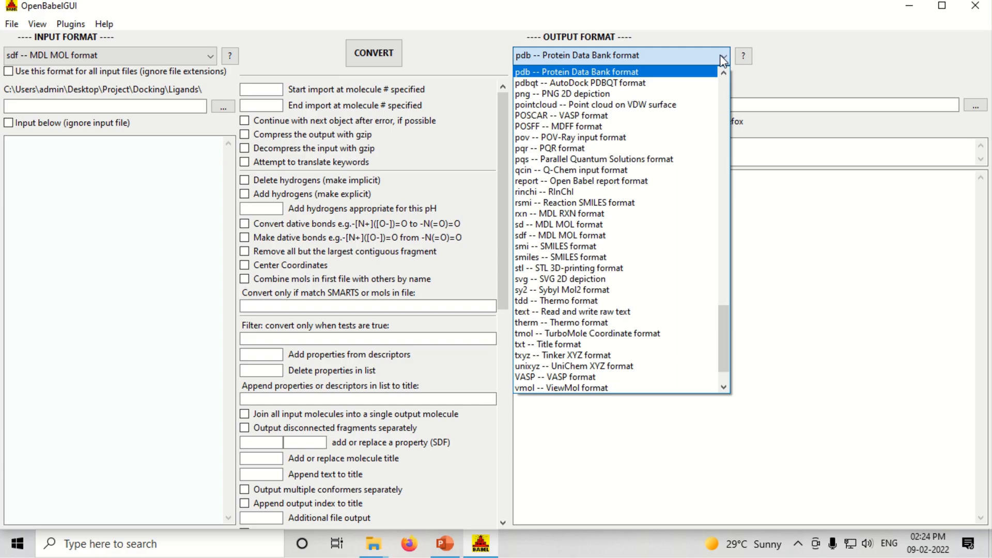
mouse_move(724, 321)
mouse_down()
mouse_move(724, 89)
mouse_move(734, 323)
mouse_move(725, 355)
mouse_move(723, 284)
mouse_up()
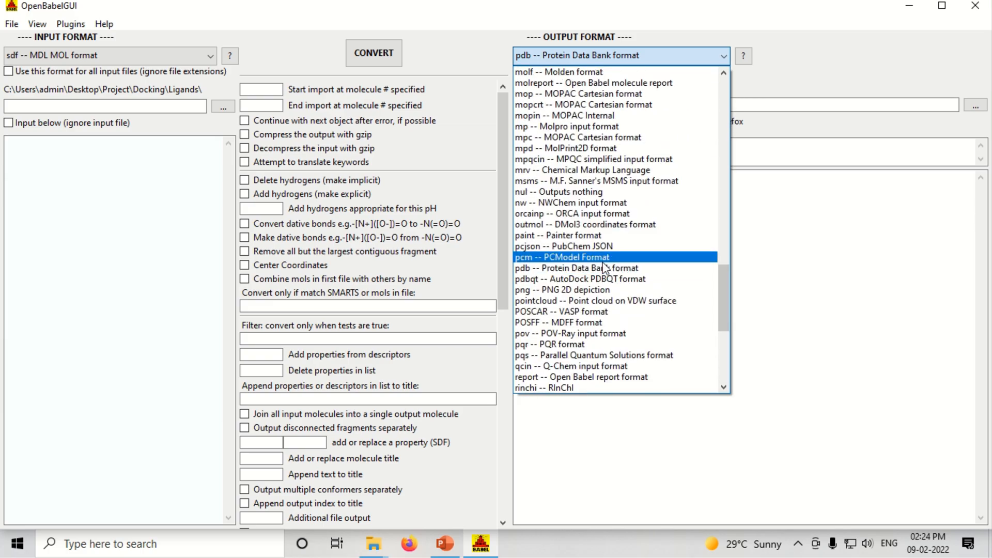
click(539, 269)
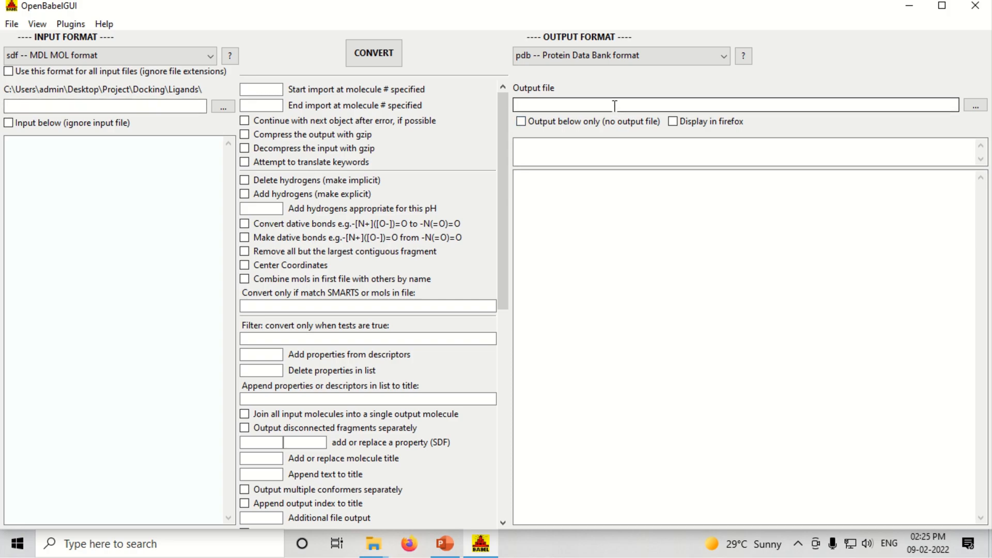
- Load Structure2D_CID_5288826.sdf from the desktop's Demo folder as the input file and look over its contents
click(223, 107)
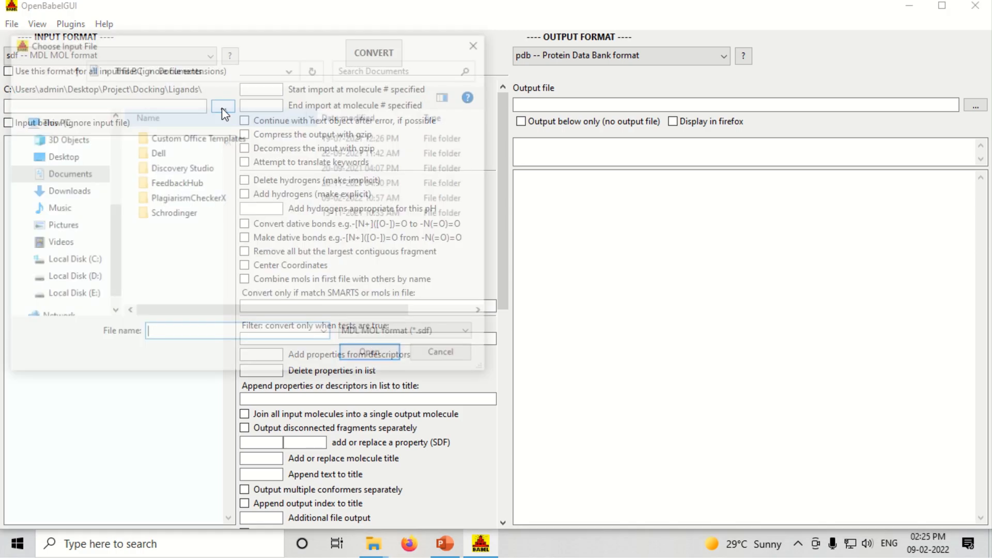
click(63, 161)
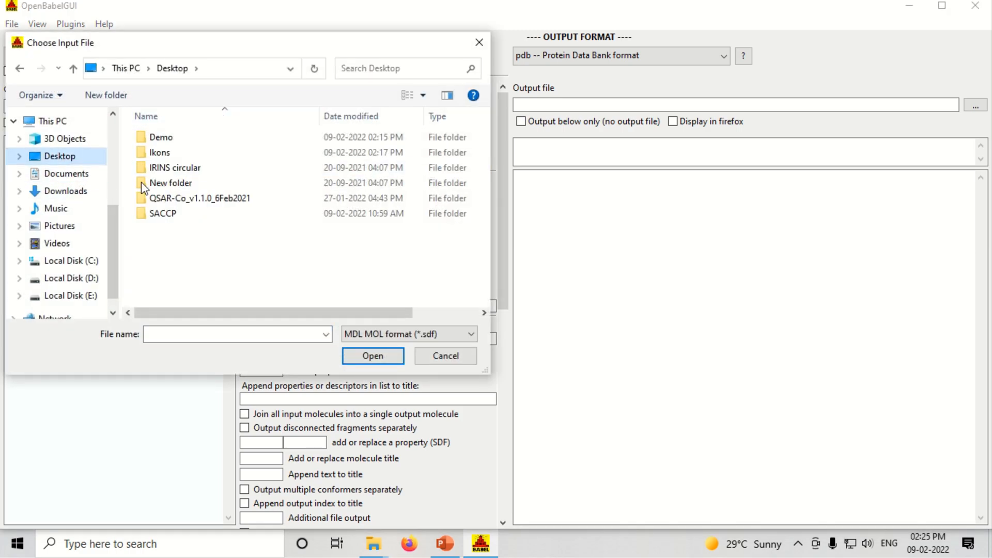
double_click(164, 138)
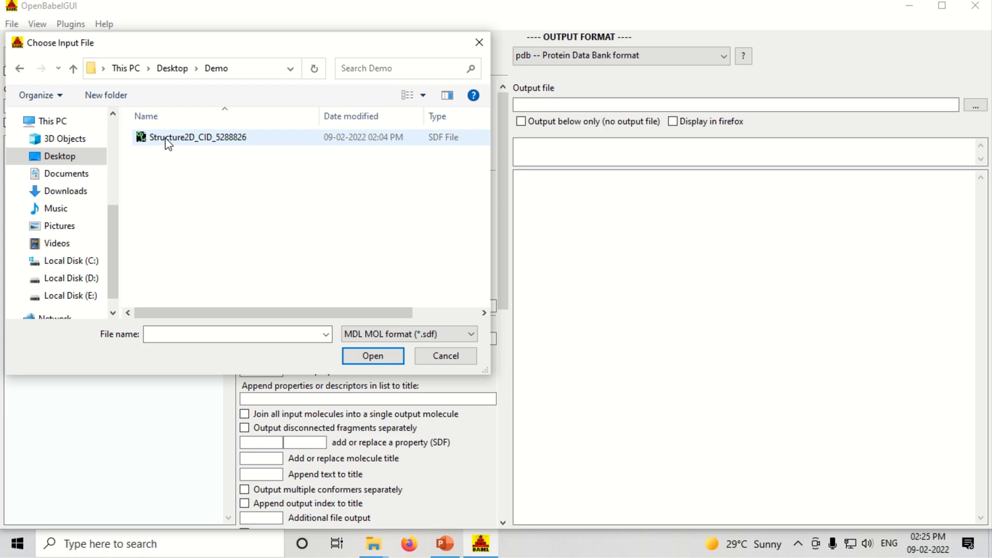
click(168, 142)
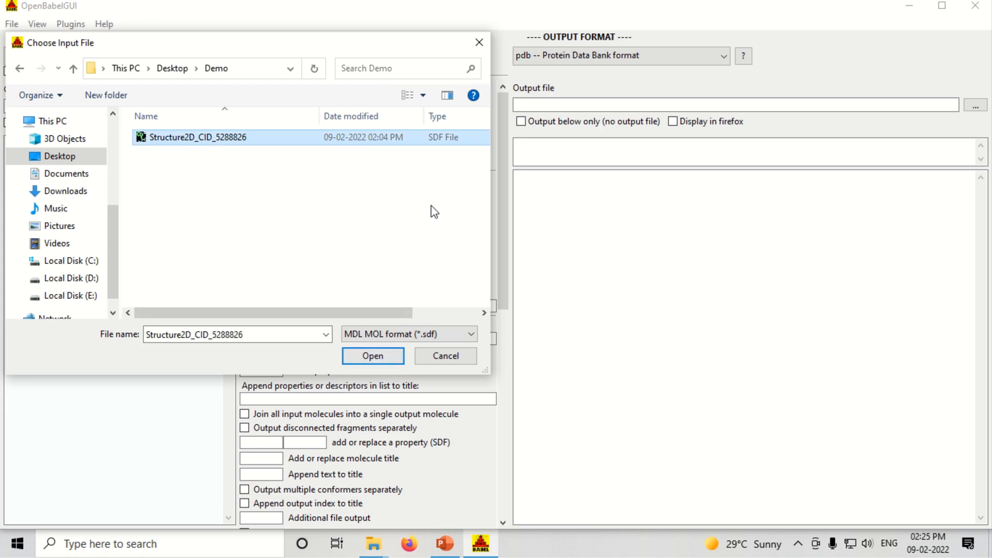
click(370, 357)
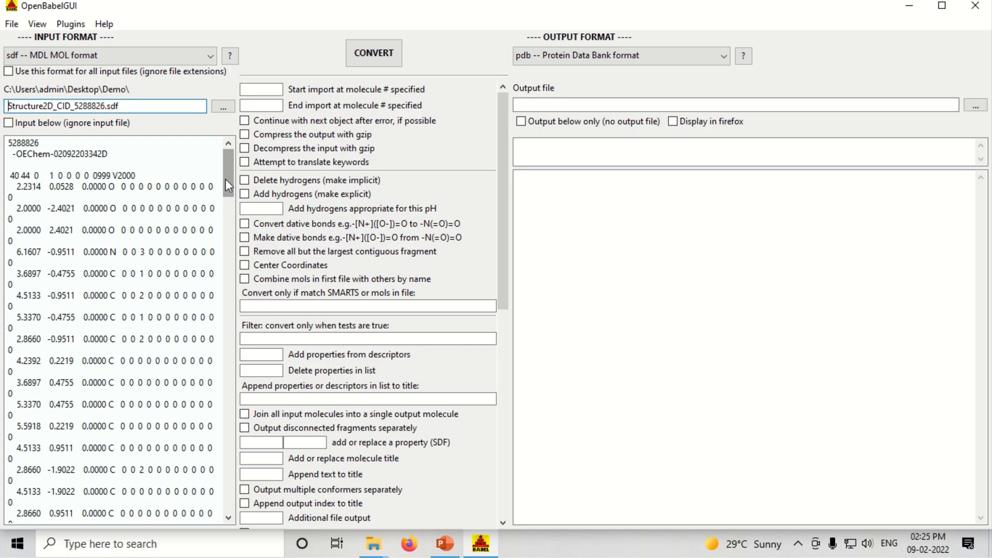
mouse_move(231, 177)
mouse_down()
mouse_move(223, 494)
mouse_move(235, 168)
mouse_up()
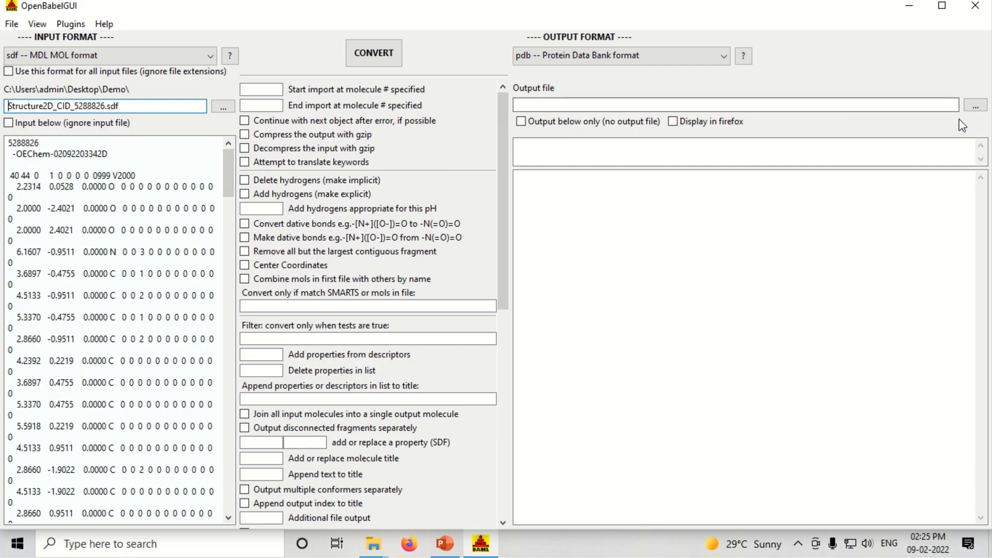
- Set the output file to morphine.pdb in the Demo folder and convert the molecule
click(976, 106)
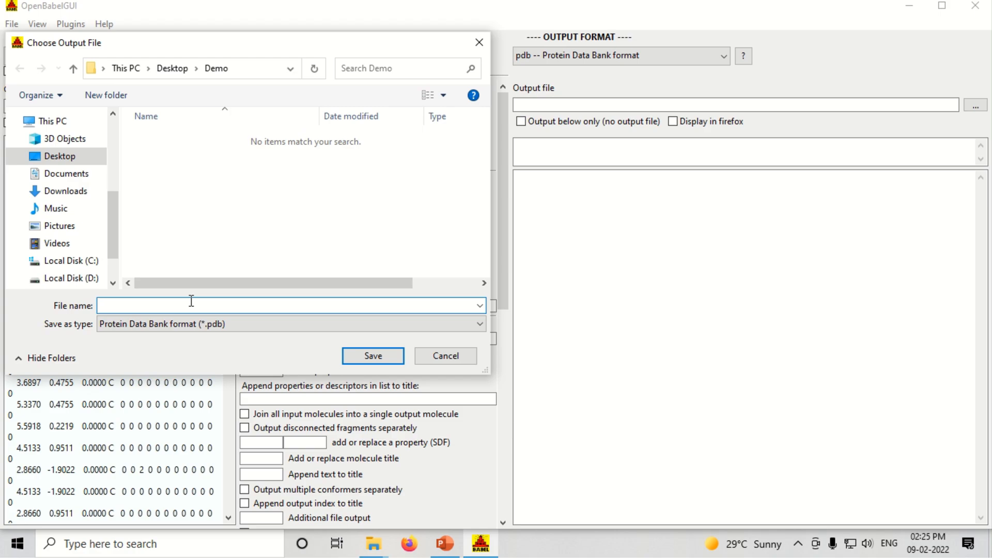
text(morphine.pdb)
click(373, 357)
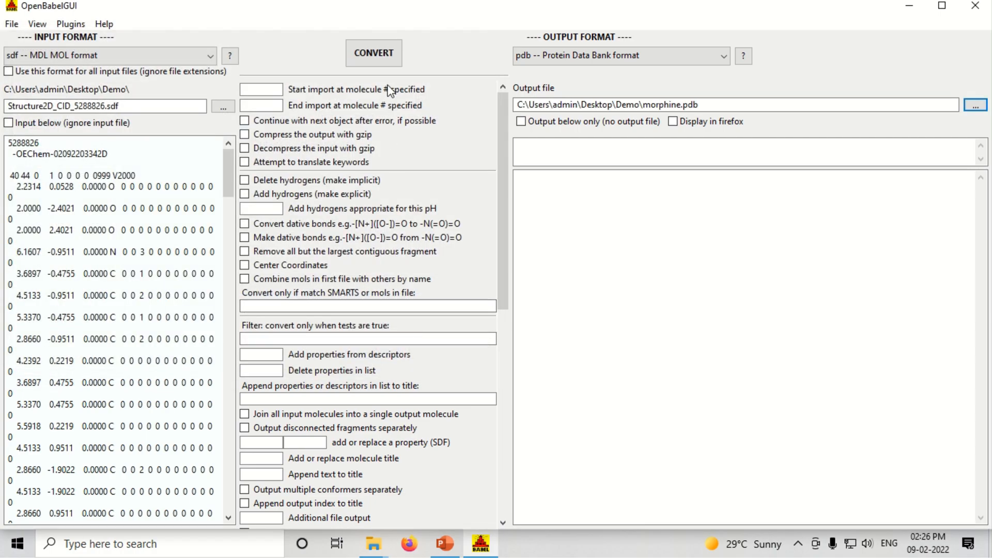
click(369, 62)
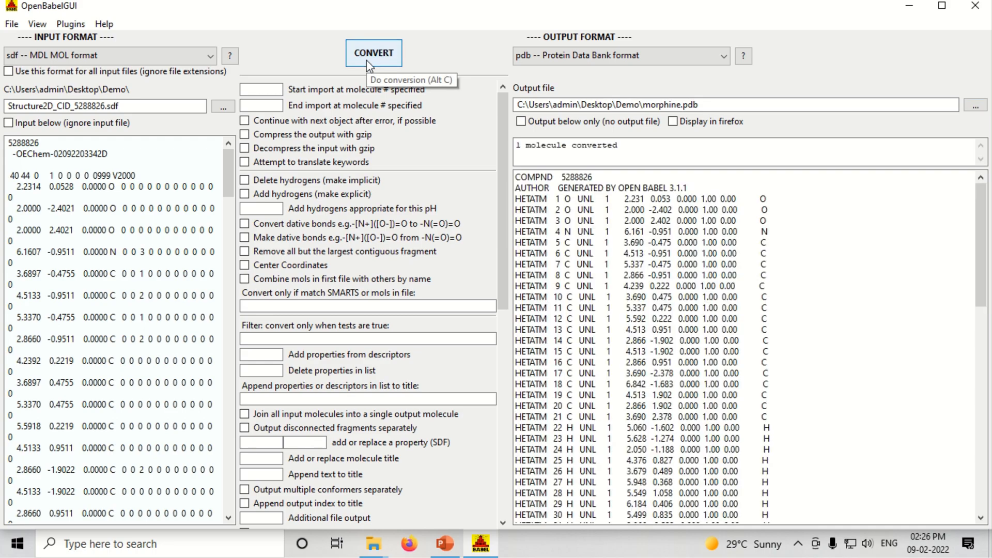
- Check the converted morphine file in the Demo folder in File Explorer, and return to OpenBabelGUI
click(373, 543)
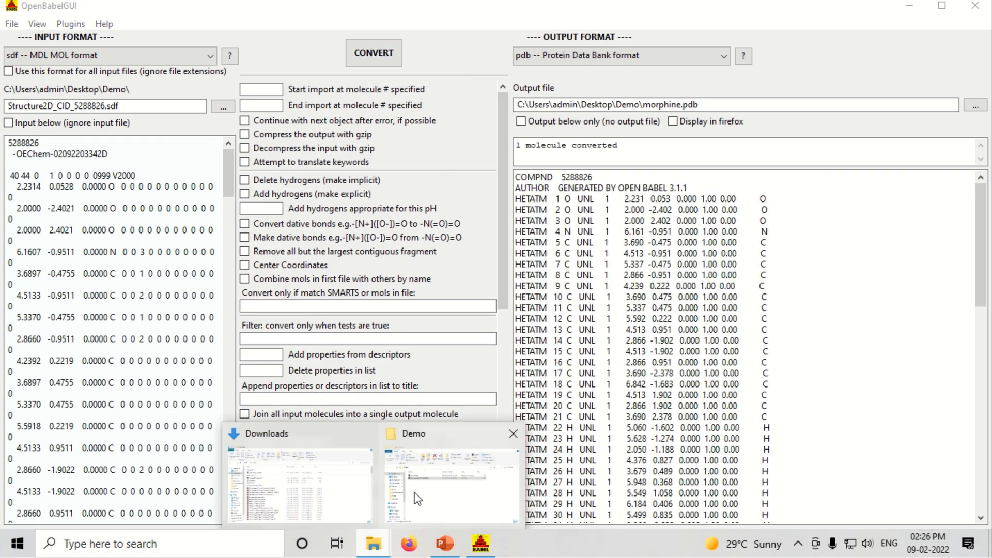
click(418, 497)
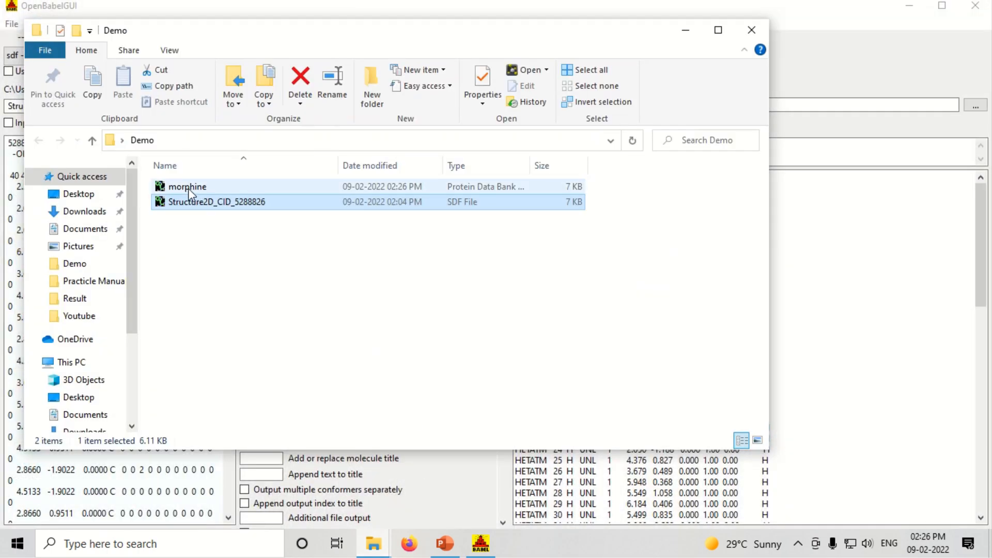
click(188, 188)
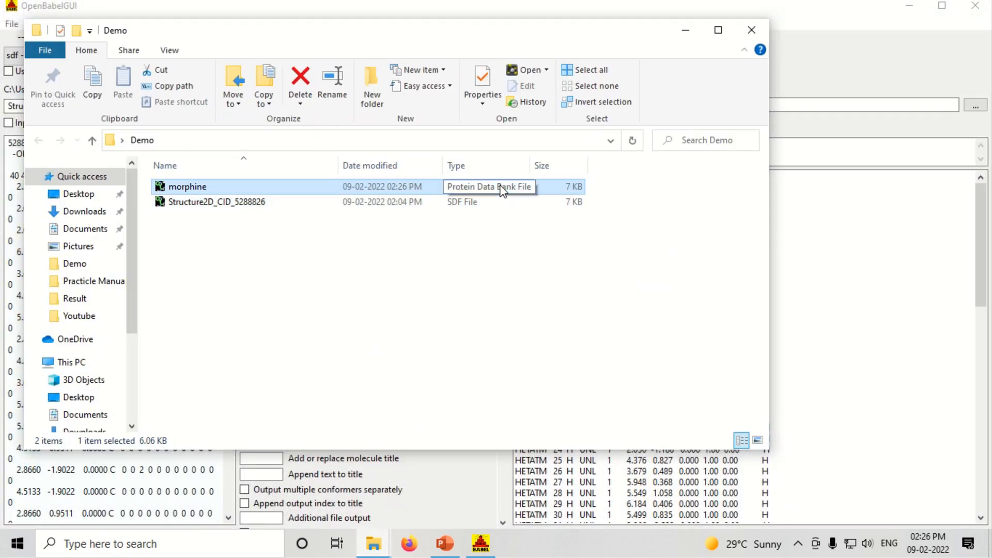
click(853, 223)
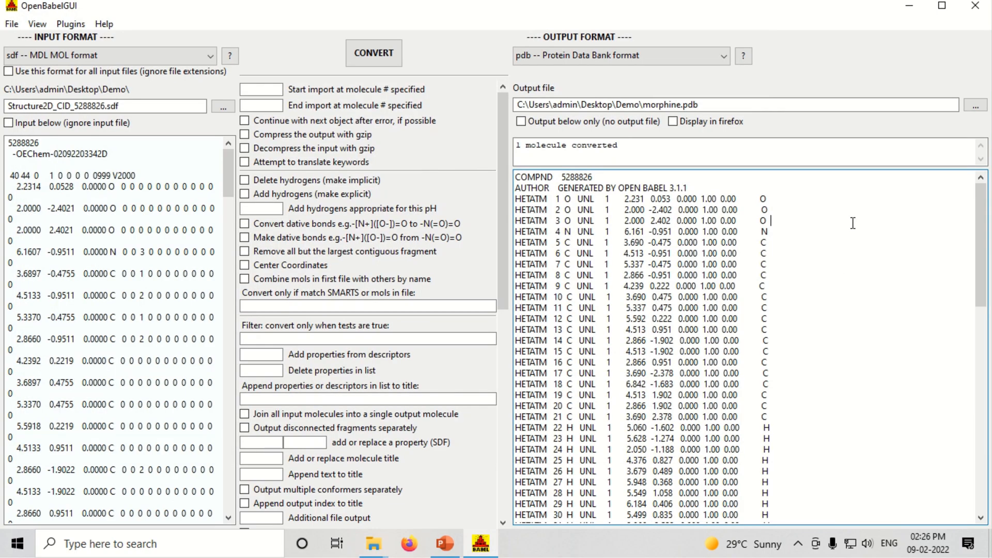